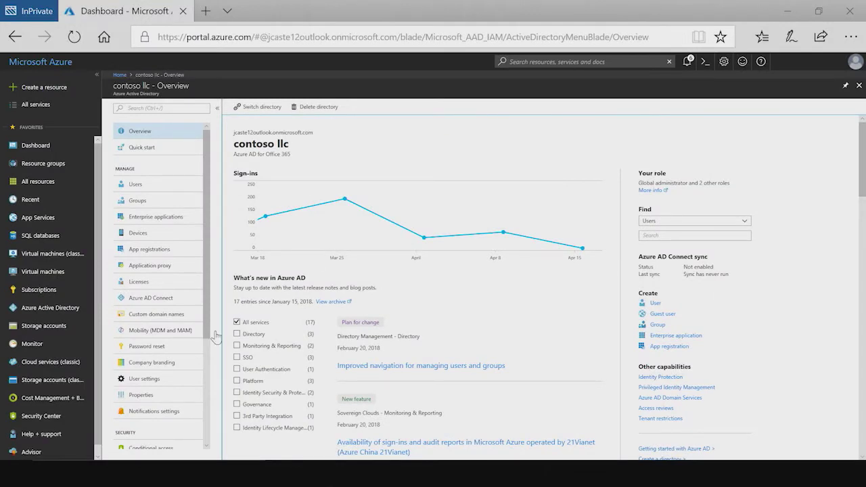
Go to Conditional access > Terms of use and start a new terms of use
scroll(135, 350, "down", 3)
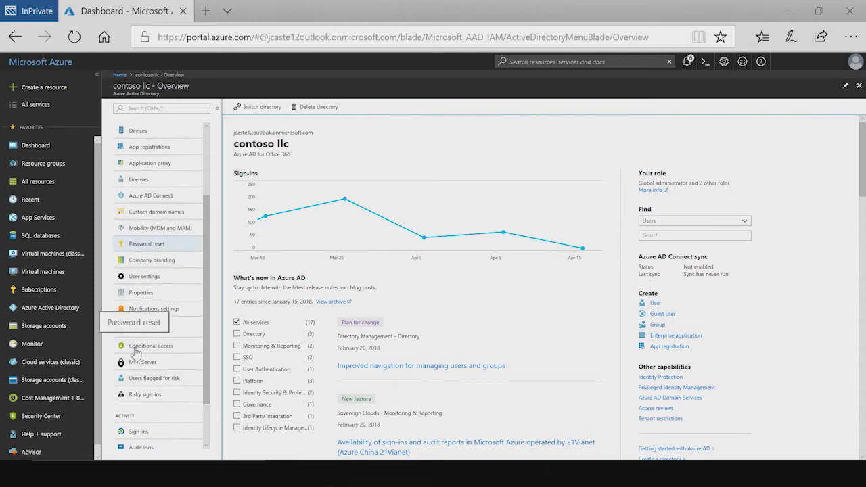
left_click(149, 347)
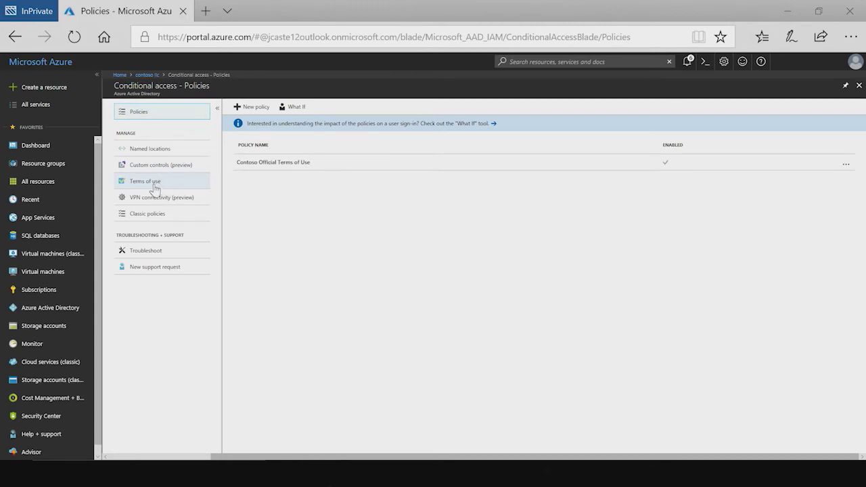
left_click(154, 188)
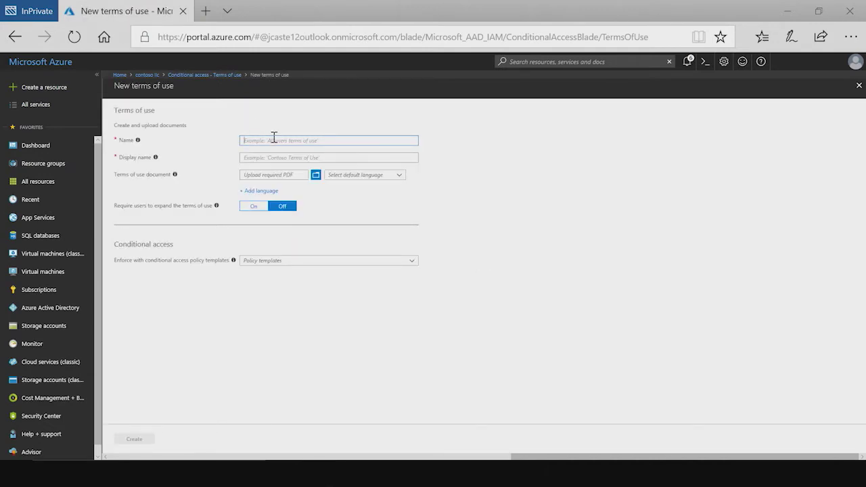
Enter 'Contoso Guest Terms of Use' as both the Name and the Display name
type("Contoso Guest Terms of Use")
key("Tab")
type("Conto")
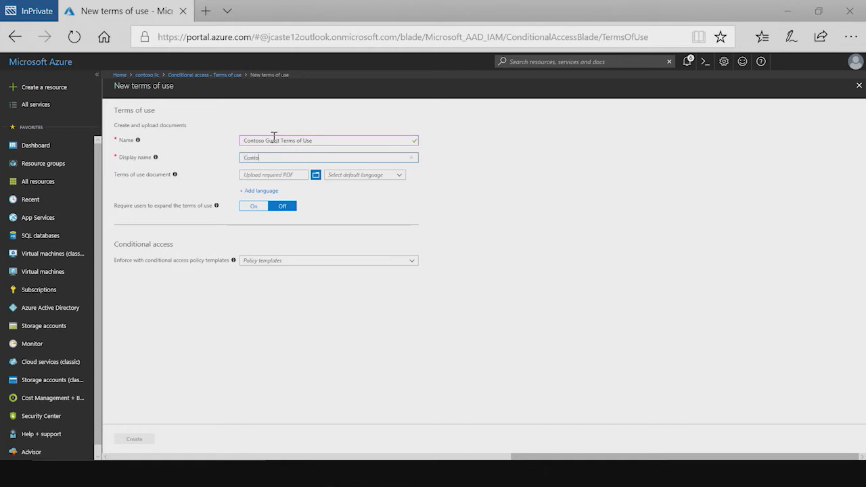
type("so Guest Terms of Use")
Upload the 'Contoso Official Terms of Use' PDF and set its language to English
left_click(275, 175)
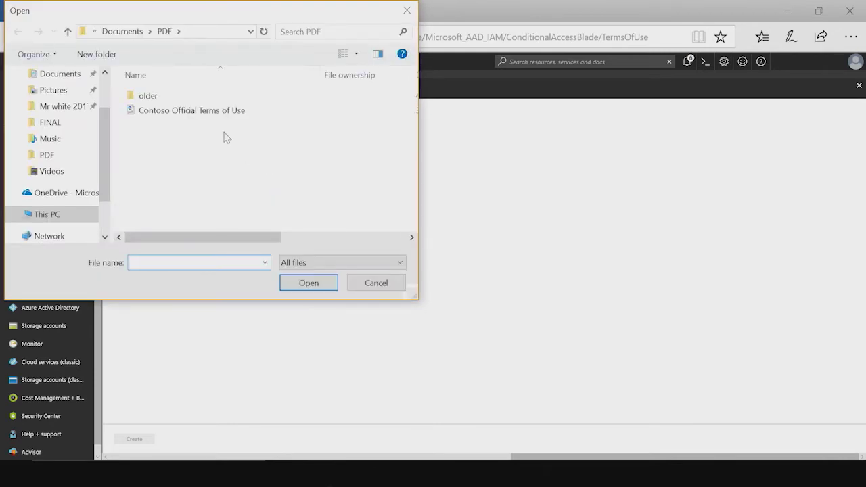
left_click(209, 115)
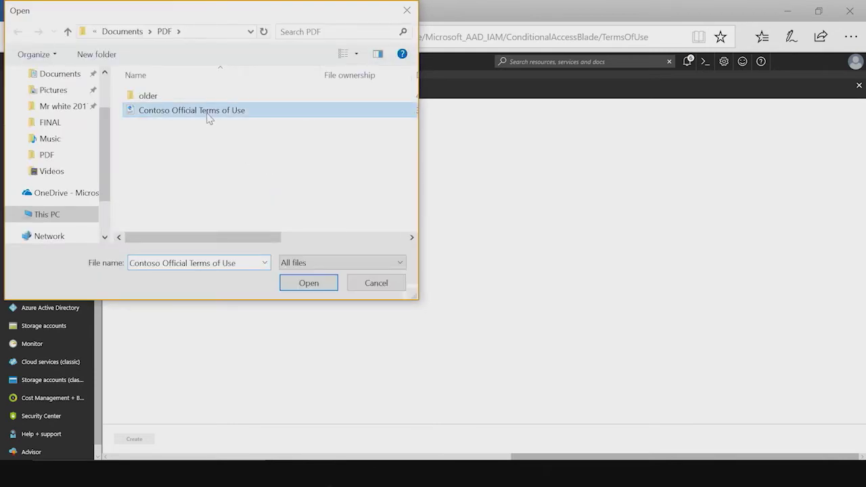
left_click(309, 284)
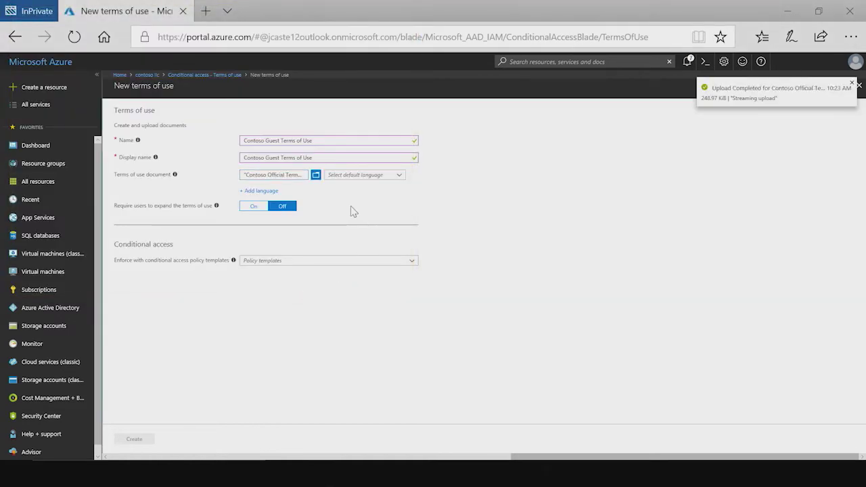
left_click(365, 181)
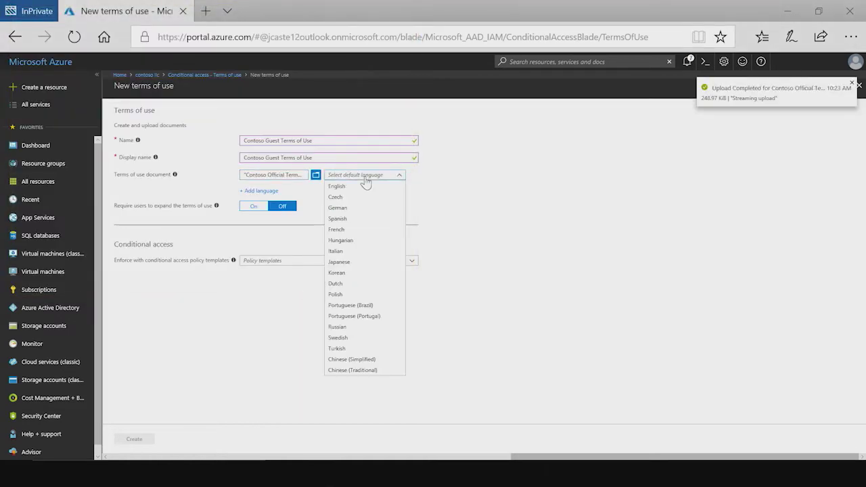
left_click(366, 188)
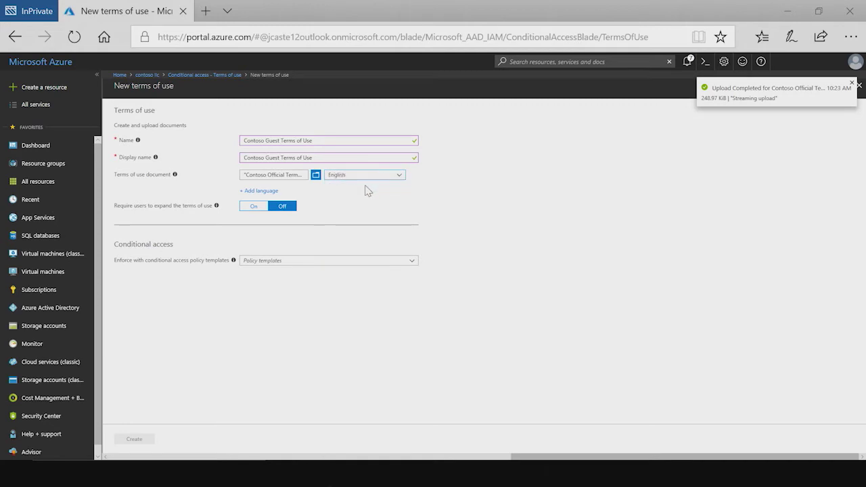
Add two extra language rows, then delete them, leaving only English
left_click(265, 192)
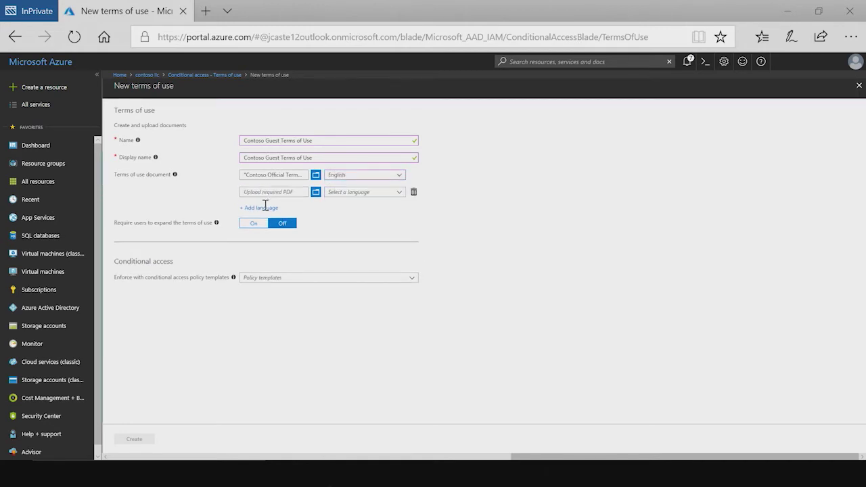
left_click(264, 207)
left_click(359, 194)
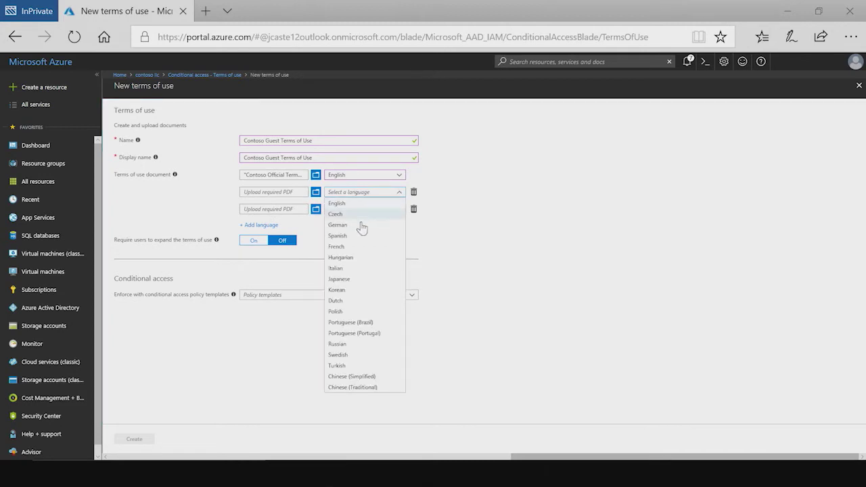
left_click(436, 210)
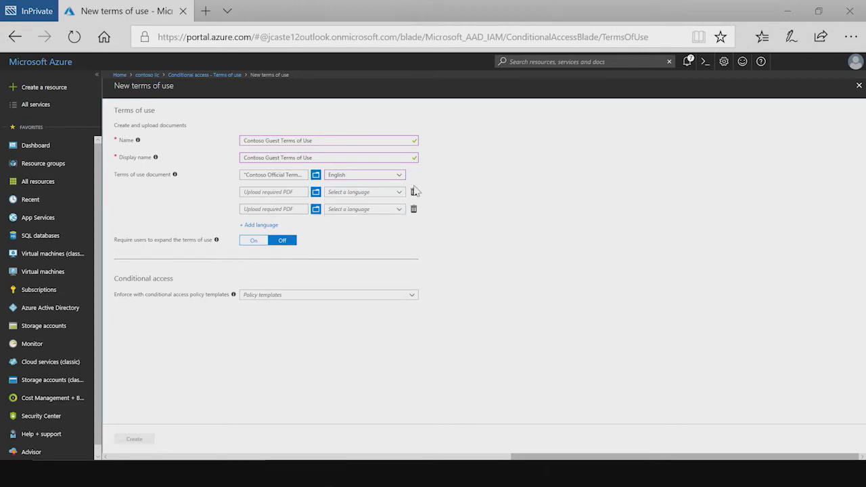
left_click(413, 192)
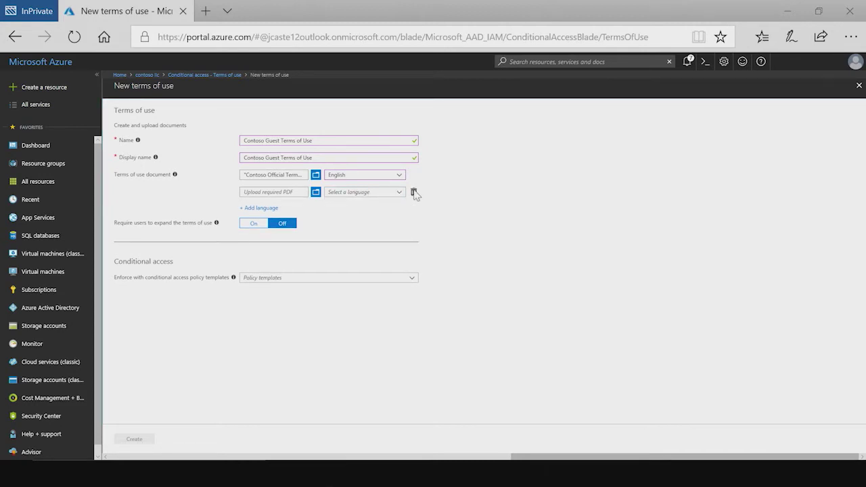
left_click(414, 193)
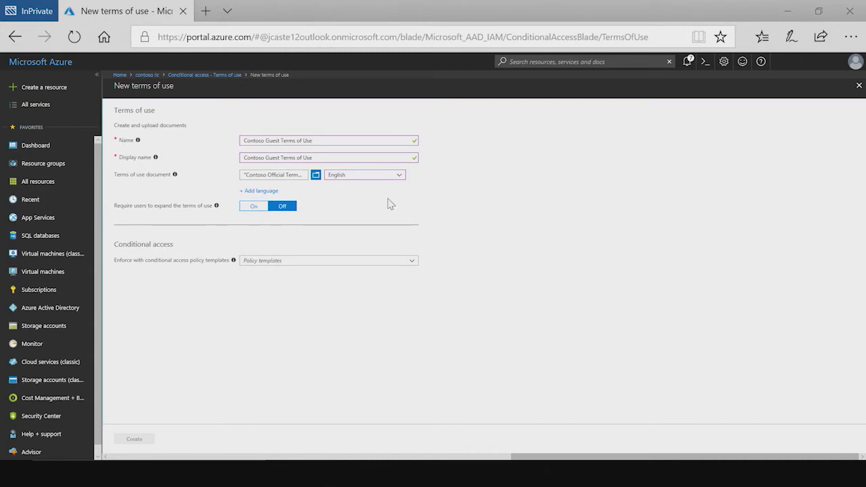
Turn on 'Require users to expand', choose 'Create conditional access policy later', and create it
left_click(248, 210)
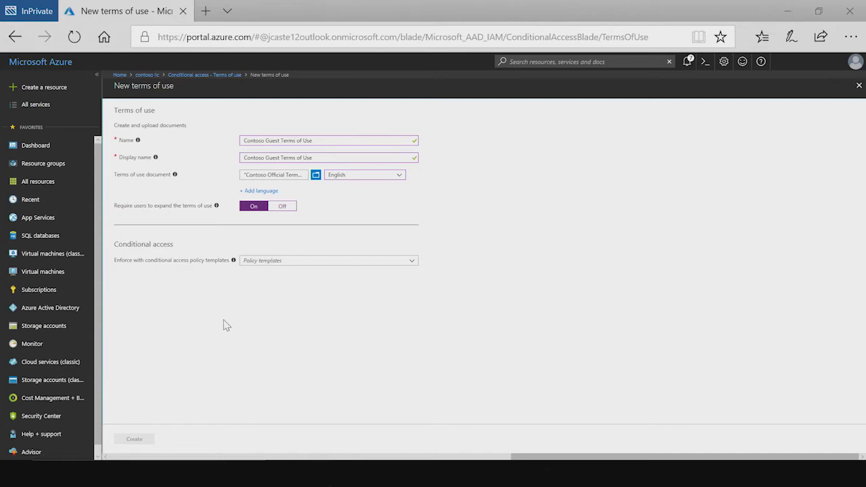
left_click(277, 264)
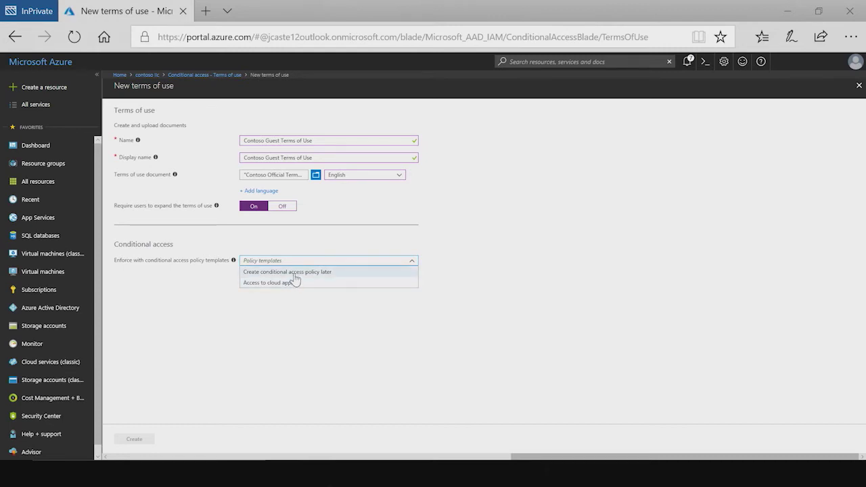
left_click(295, 273)
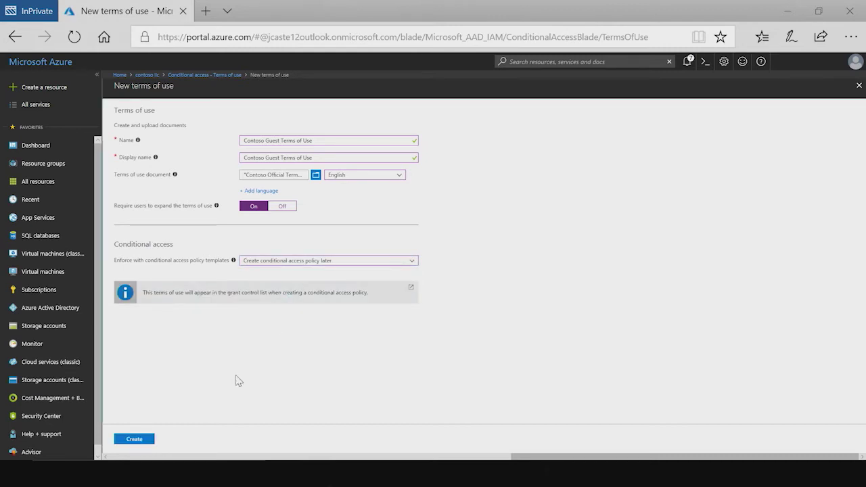
left_click(135, 439)
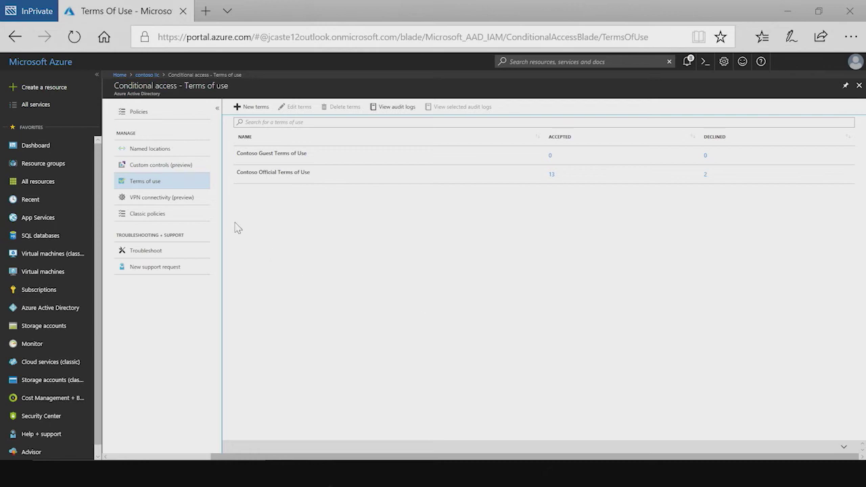
left_click(169, 117)
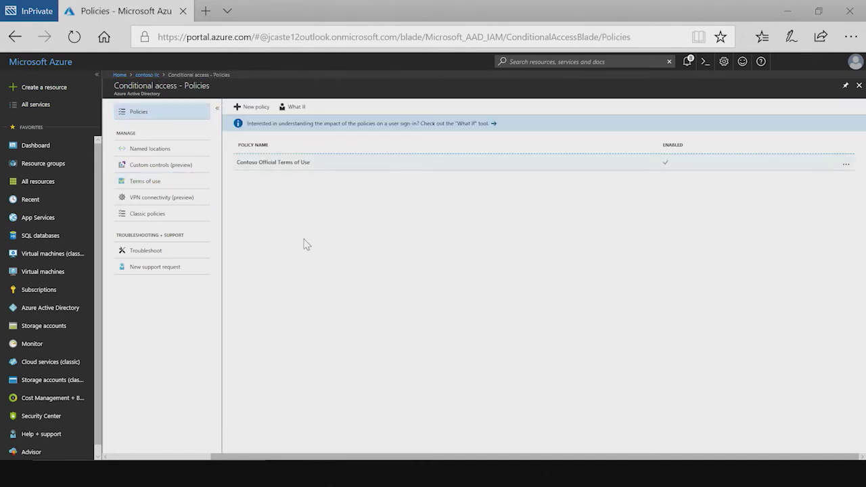
Create a new policy named 'Contoso Guest TOU' assigned to All users
left_click(259, 110)
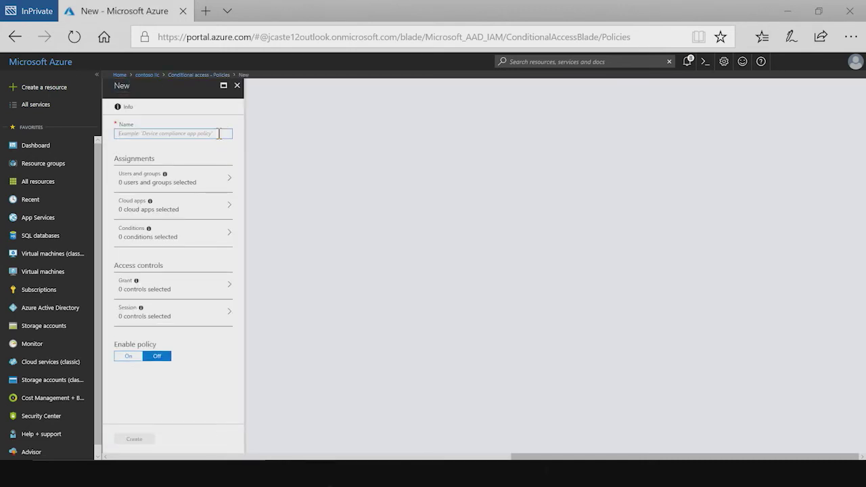
type("Contoso Guest TOU")
left_click(201, 178)
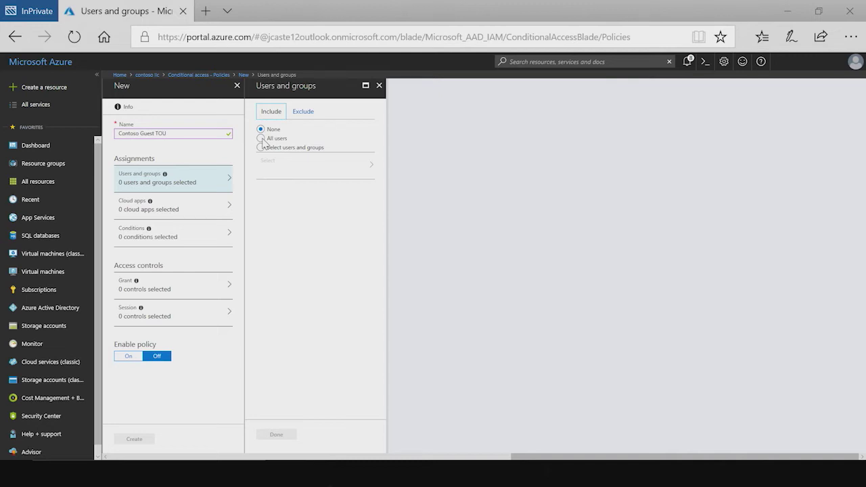
left_click(261, 138)
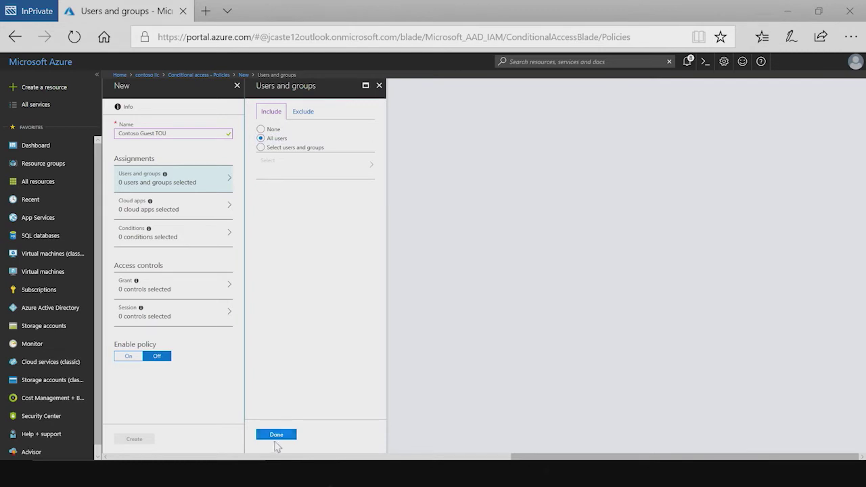
left_click(275, 436)
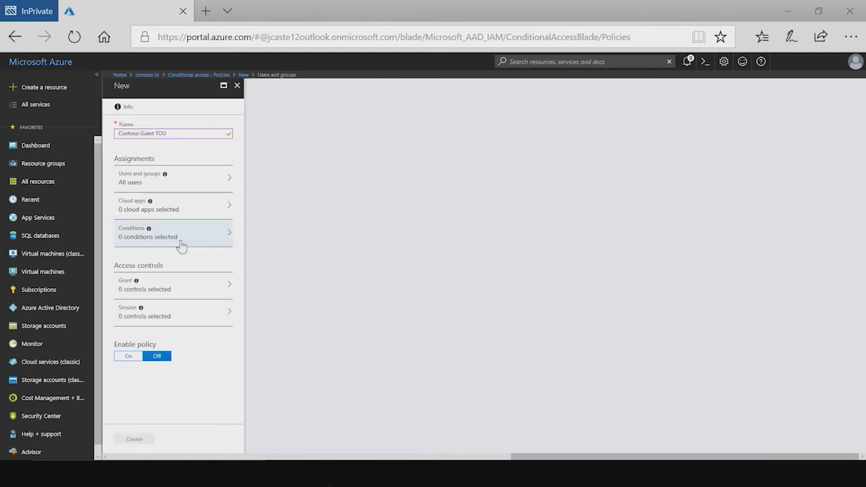
Apply the policy to All cloud apps
left_click(161, 213)
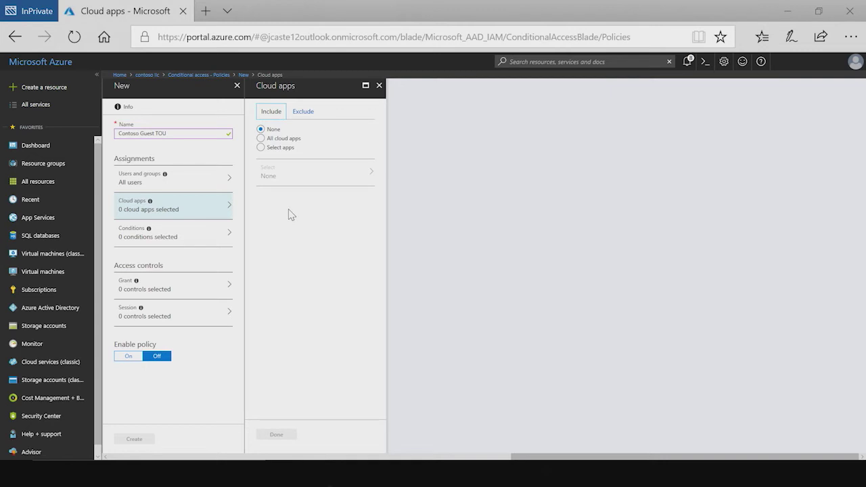
left_click(260, 138)
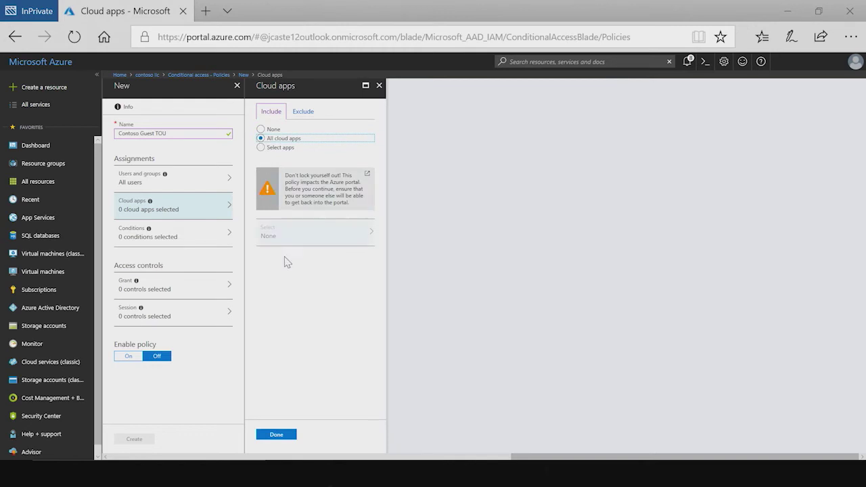
left_click(286, 435)
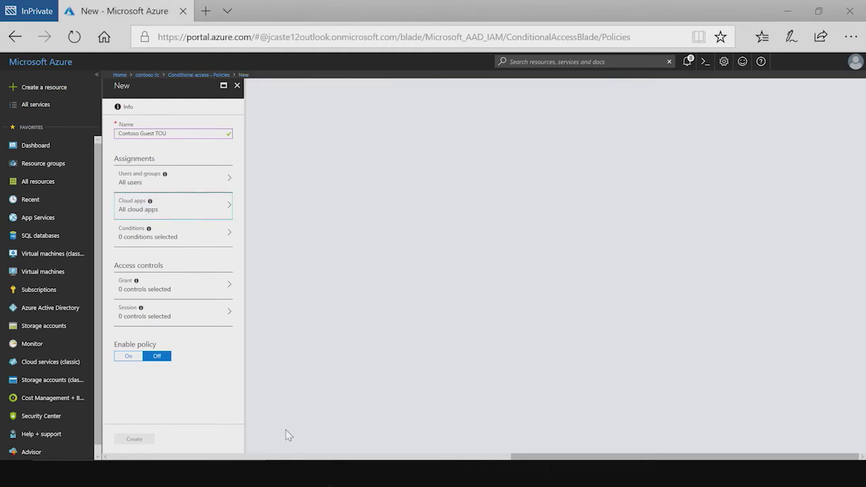
left_click(162, 291)
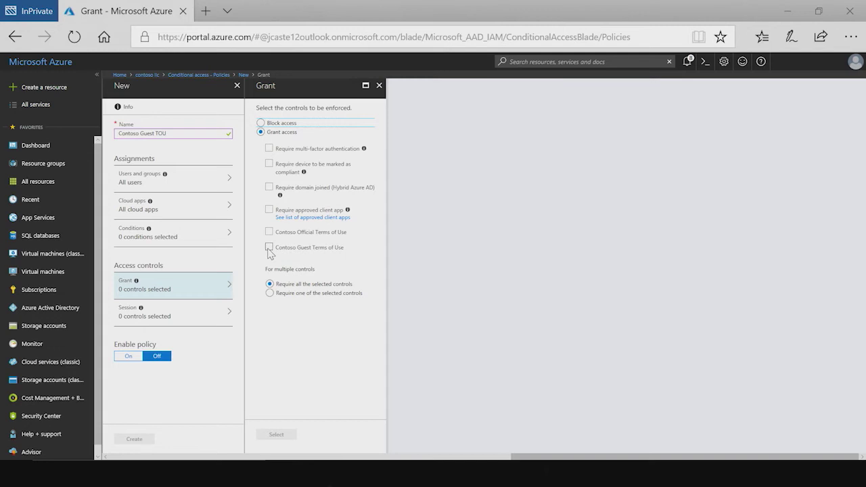
Grant access only with acceptance of Contoso Guest Terms of Use, and set Enable policy to On
left_click(268, 247)
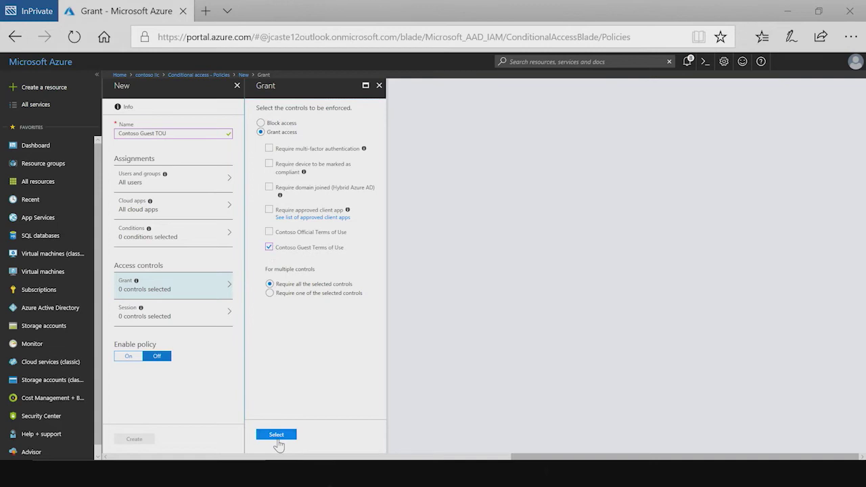
left_click(276, 435)
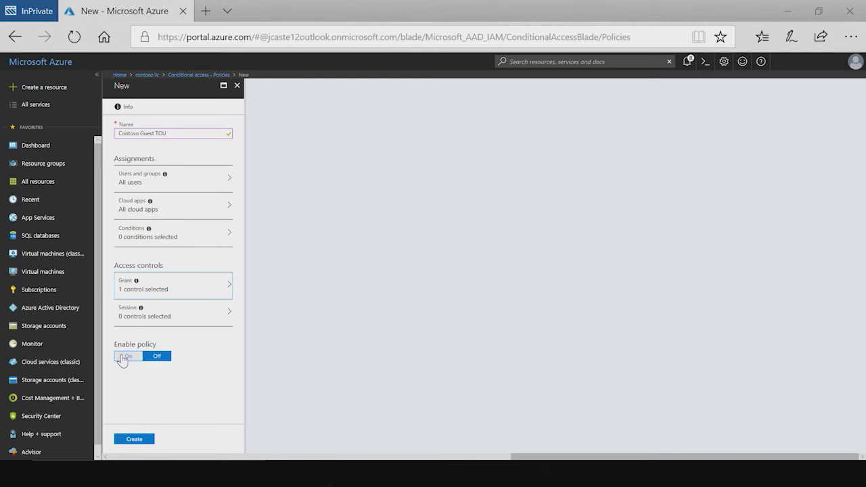
left_click(123, 356)
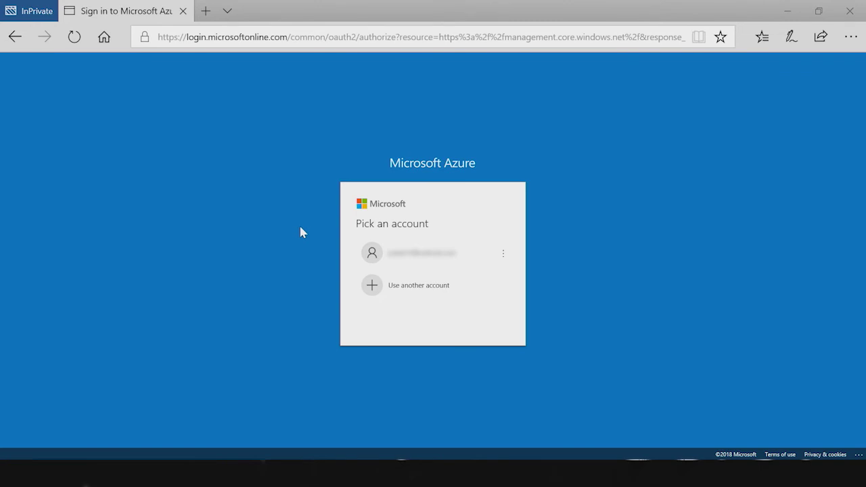
Sign in with the existing account and its password, read Contoso Guest Terms of Use, and accept
left_click(381, 254)
type("••••••••••")
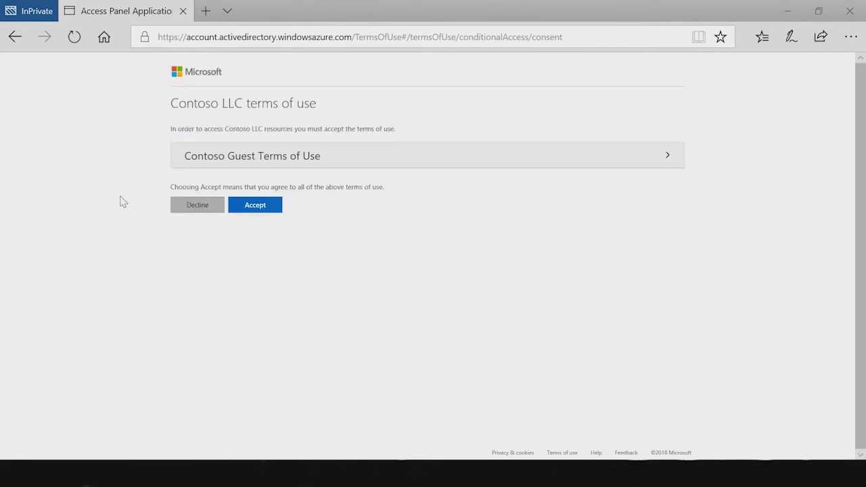
left_click(235, 168)
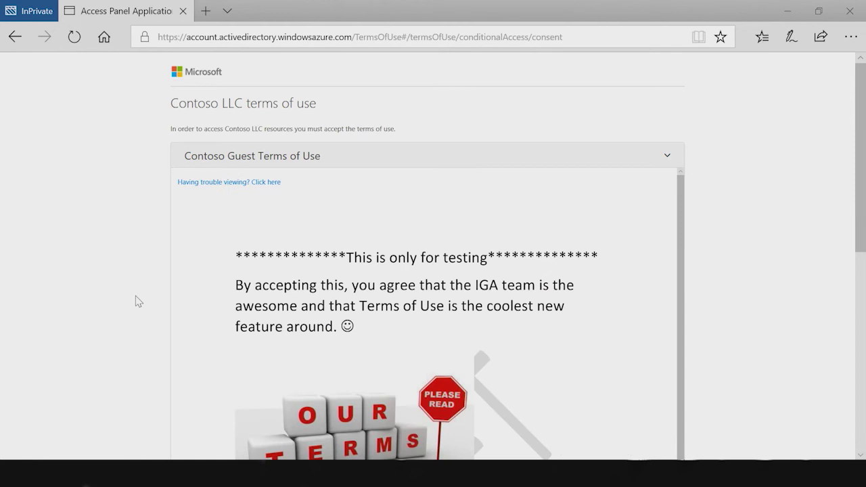
scroll(135, 300, "down", 3)
scroll(137, 300, "up", 4)
scroll(137, 301, "down", 1)
left_click(255, 159)
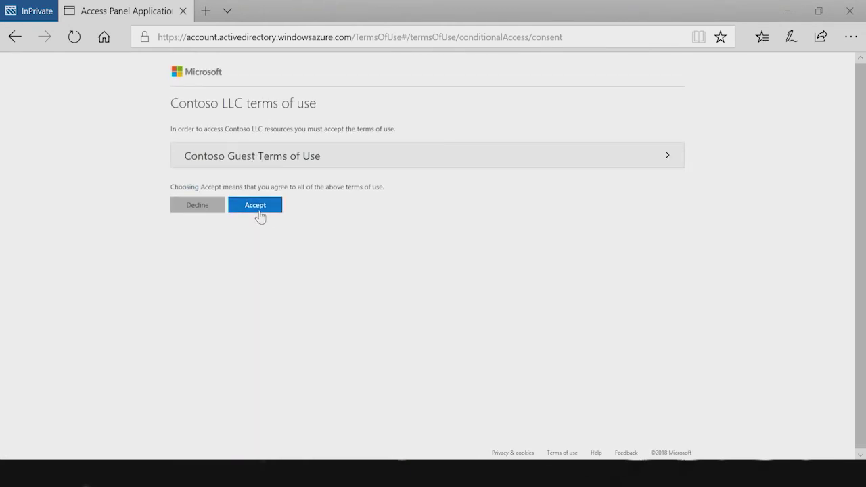
left_click(261, 214)
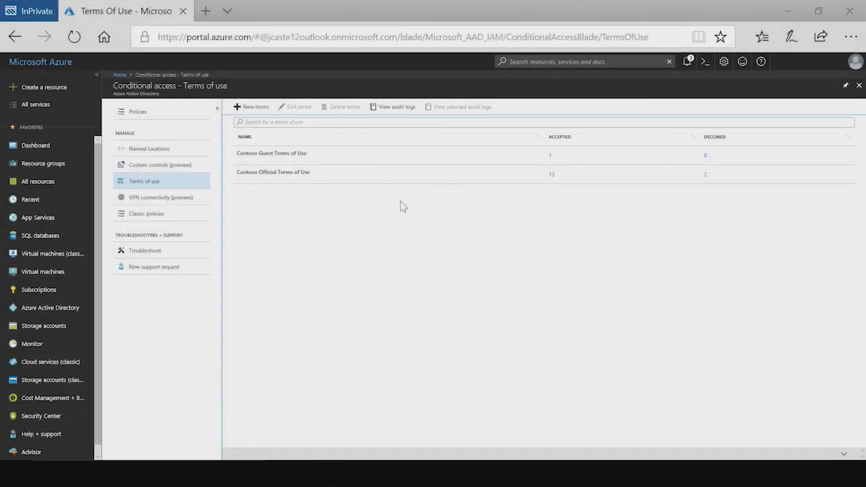
Open the Contoso Guest Terms of Use details and the consent report for its 1 acceptance
left_click(364, 167)
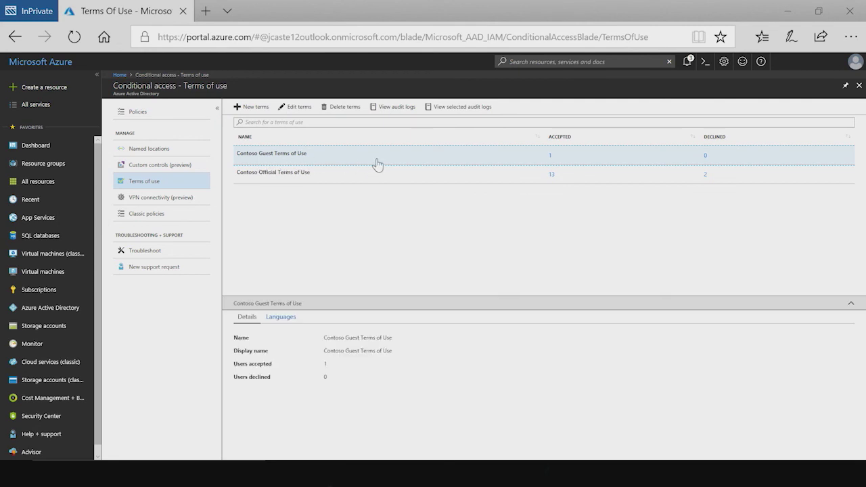
left_click(550, 156)
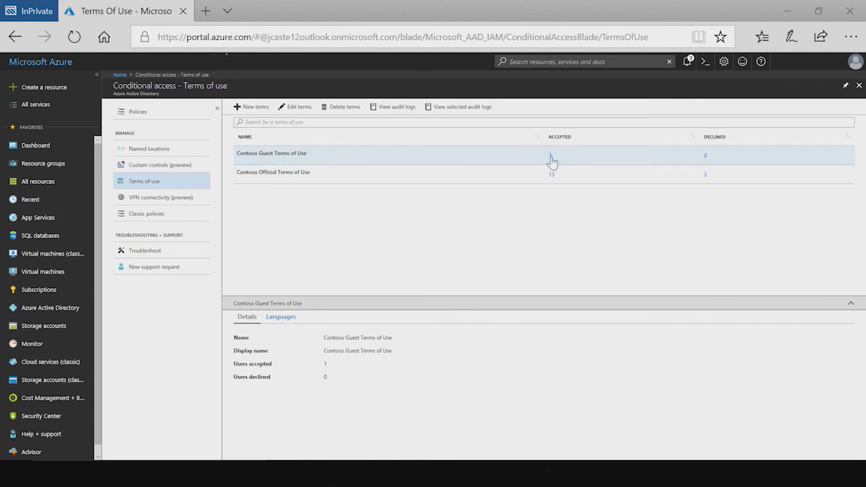